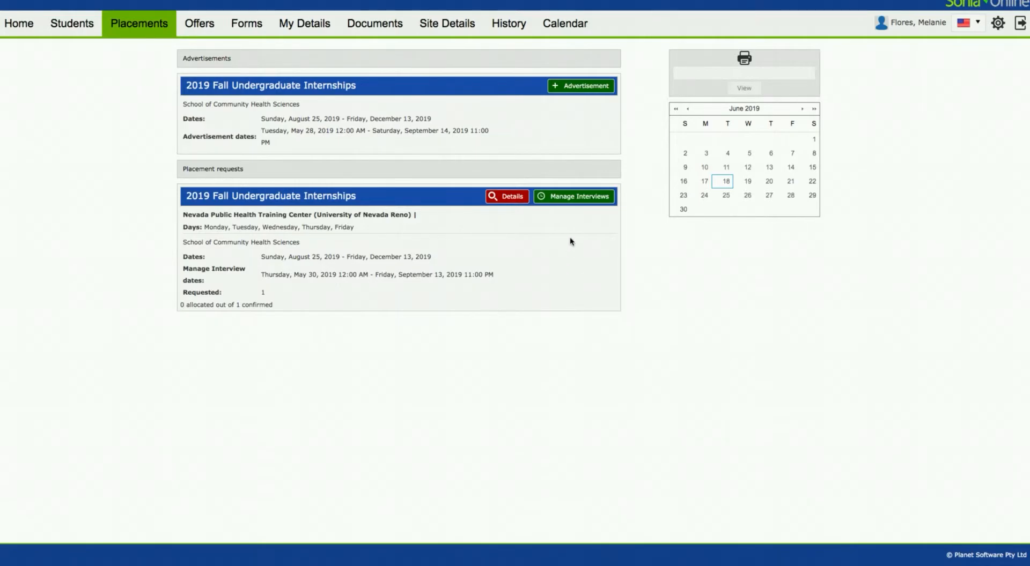
- Open interview management for the 2019 Fall Undergraduate Internships placement request and view its schedule by day, month, week and as a list
click(579, 196)
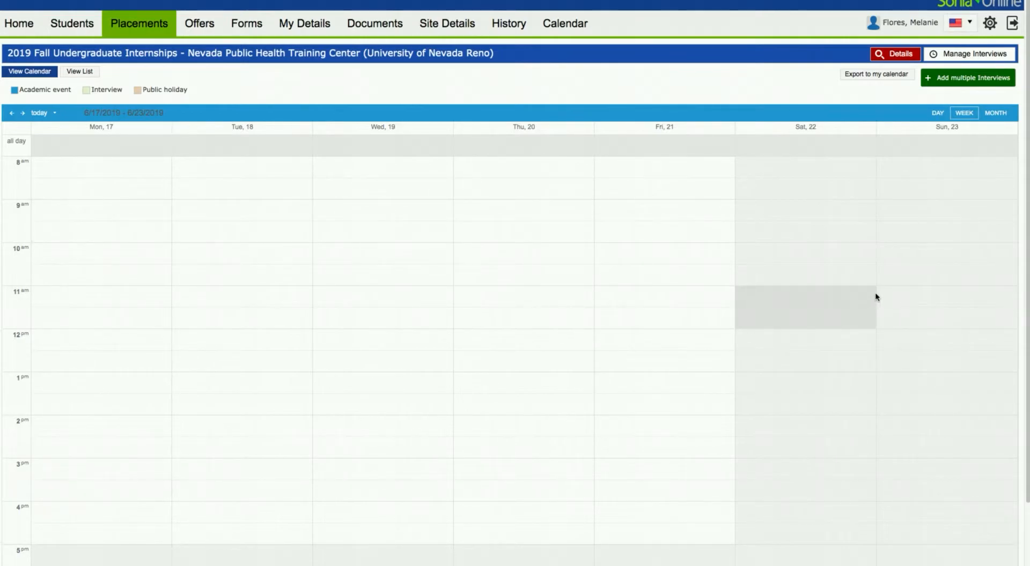
click(938, 112)
click(997, 114)
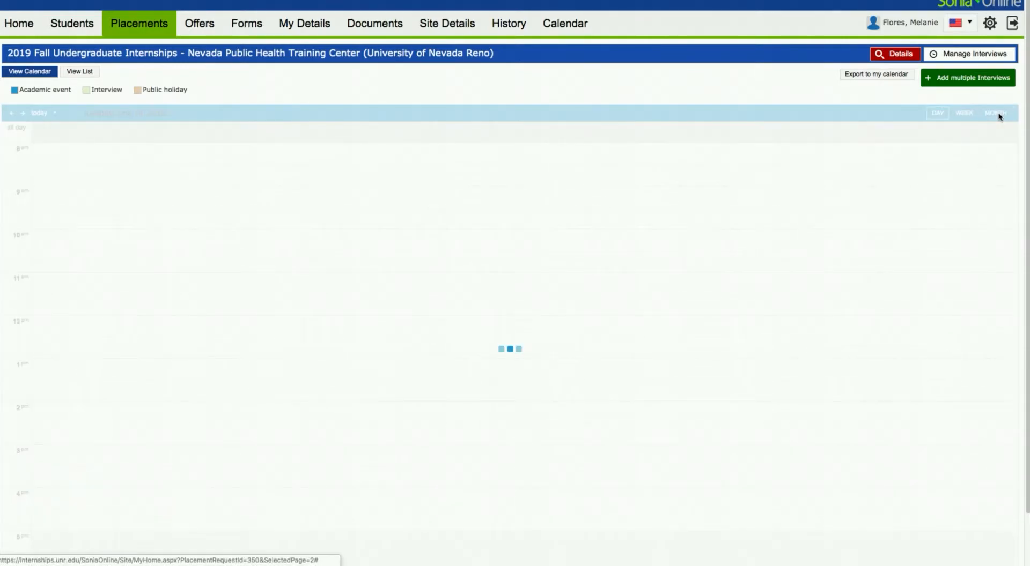
click(971, 114)
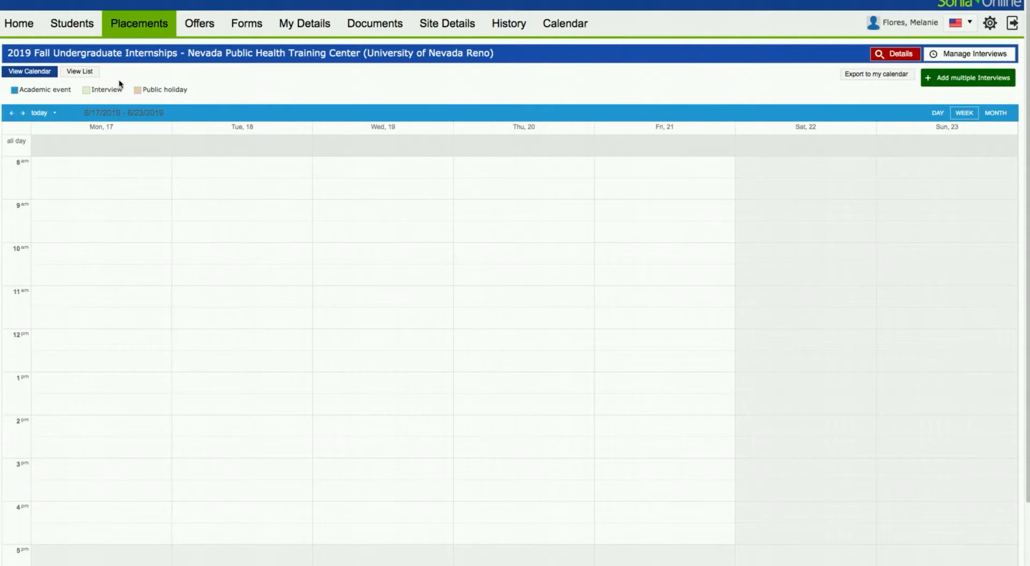
click(73, 73)
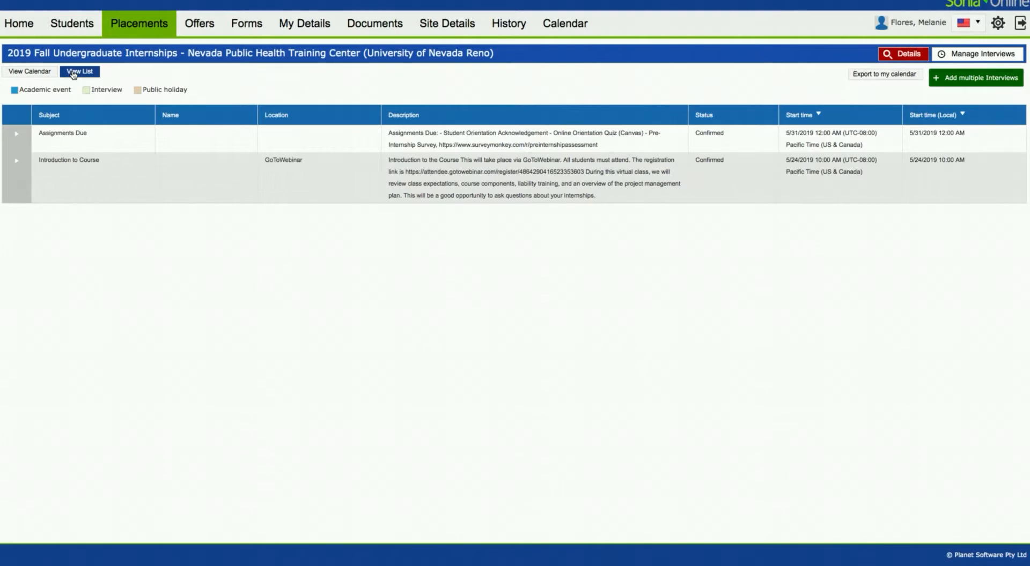
click(37, 74)
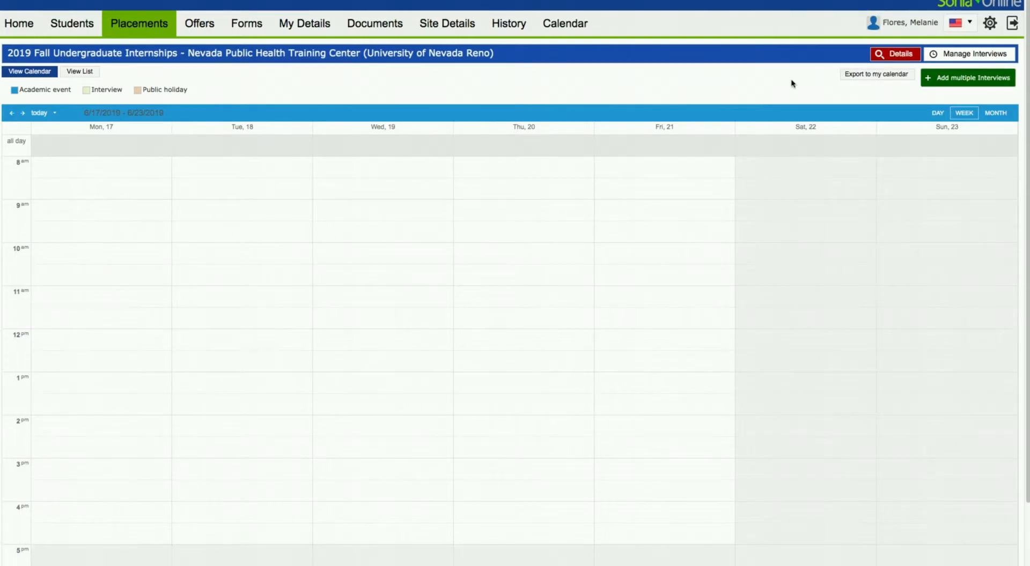
- Start a new interview on Friday, 6/21/2019, from 9:00 AM to 10:00 AM with the subject "Interview 1"
click(524, 221)
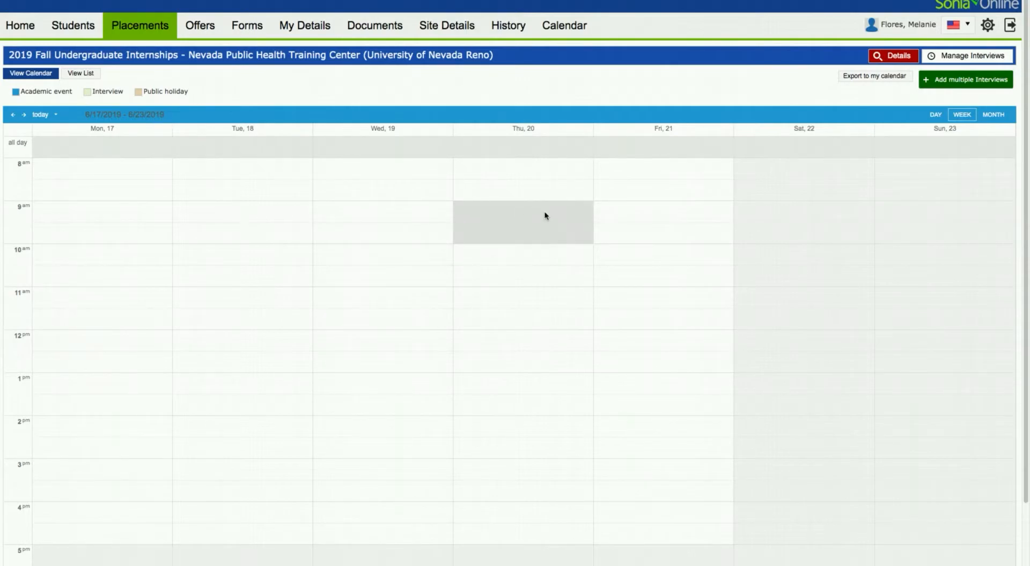
click(656, 219)
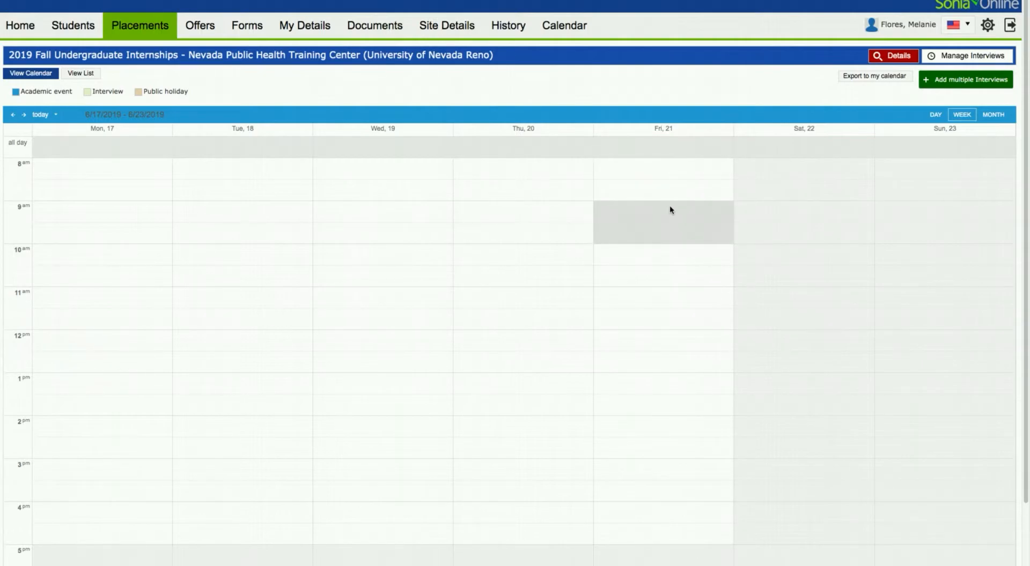
click(669, 209)
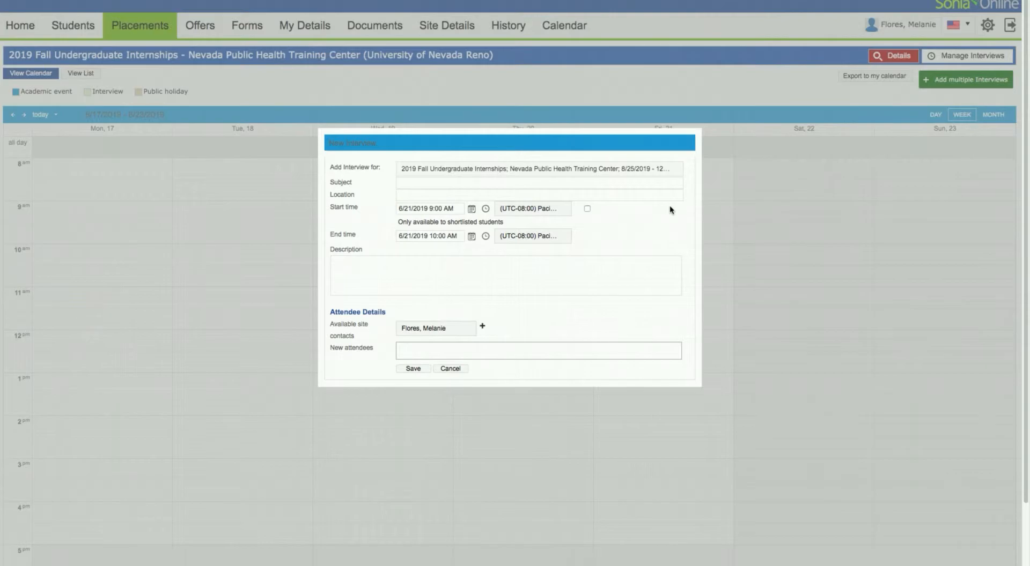
click(440, 183)
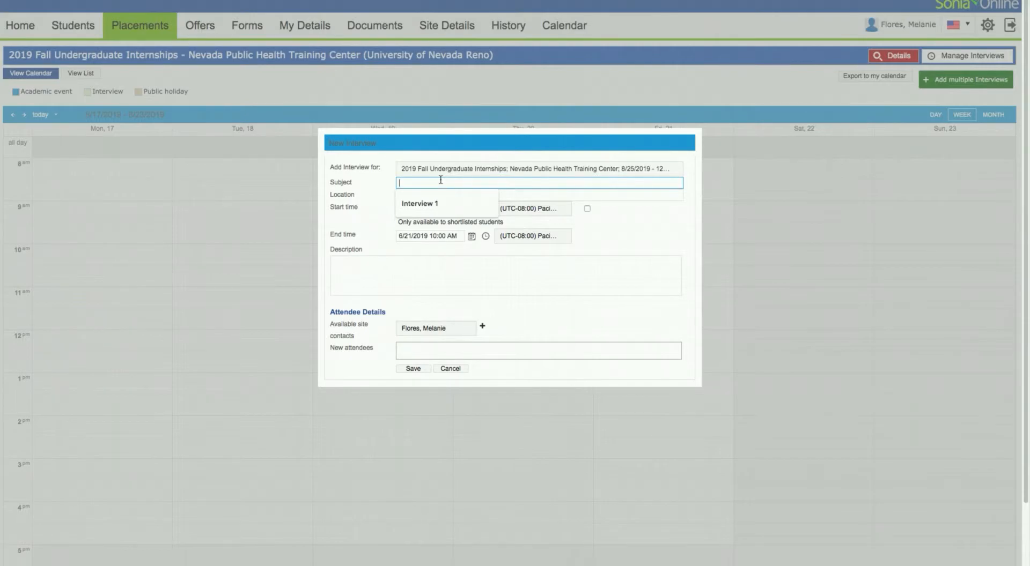
click(437, 202)
- Set the interview's location to "UNR, Lombardi" and its description to "Internship Interviews for CHS 494"
click(445, 196)
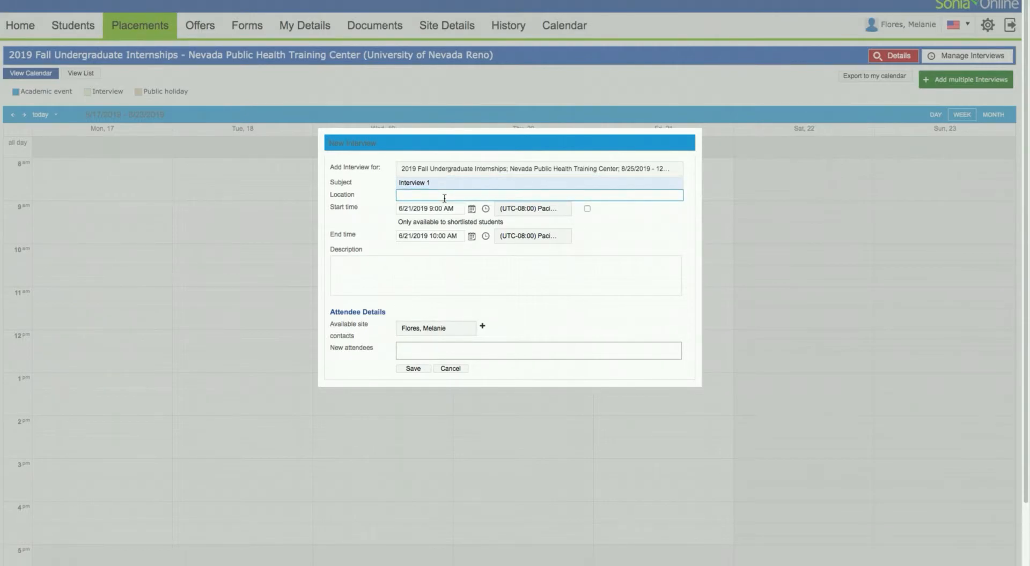
text(UNR, Lombardi)
click(471, 209)
click(481, 197)
click(421, 267)
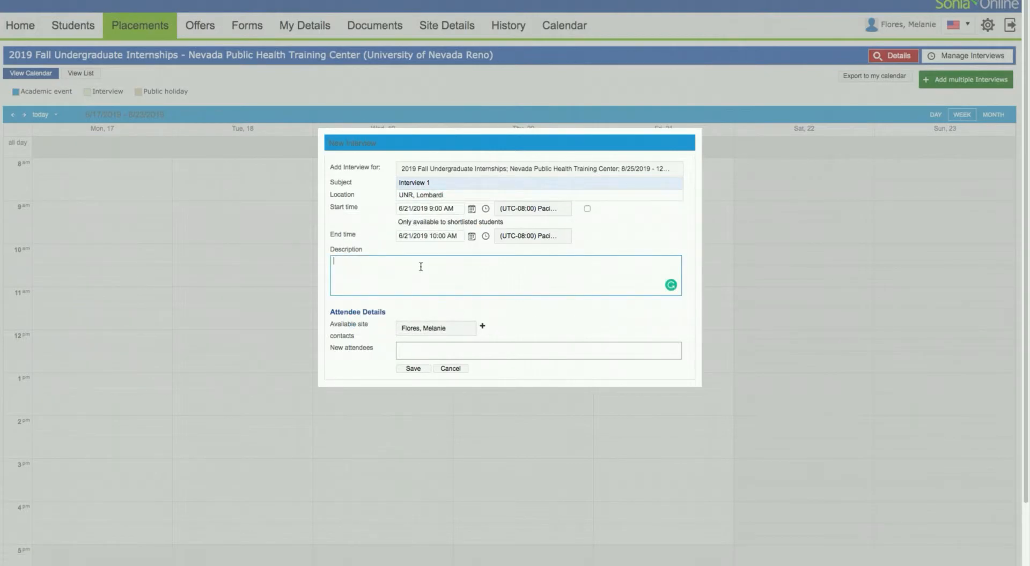
text(Intership Interviews for CHS )
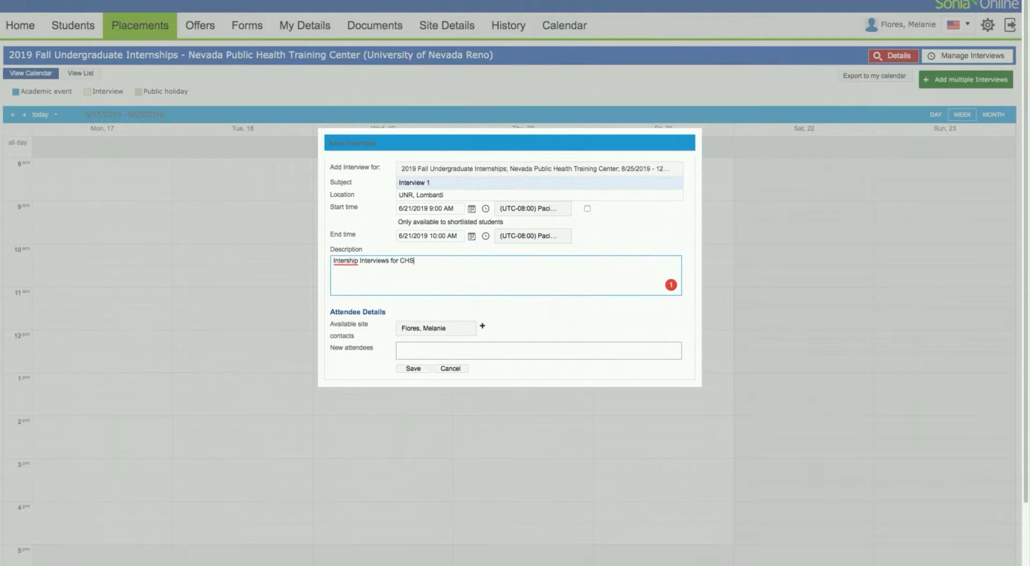
text(494)
click(356, 267)
click(355, 278)
- Add the first available site contact as an attendee and save the interview
click(458, 333)
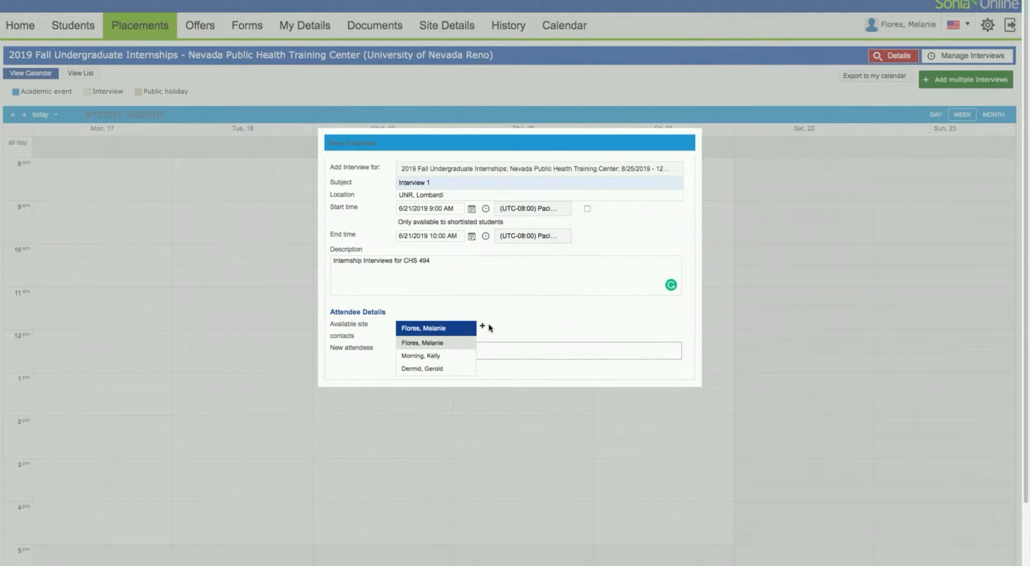
click(482, 328)
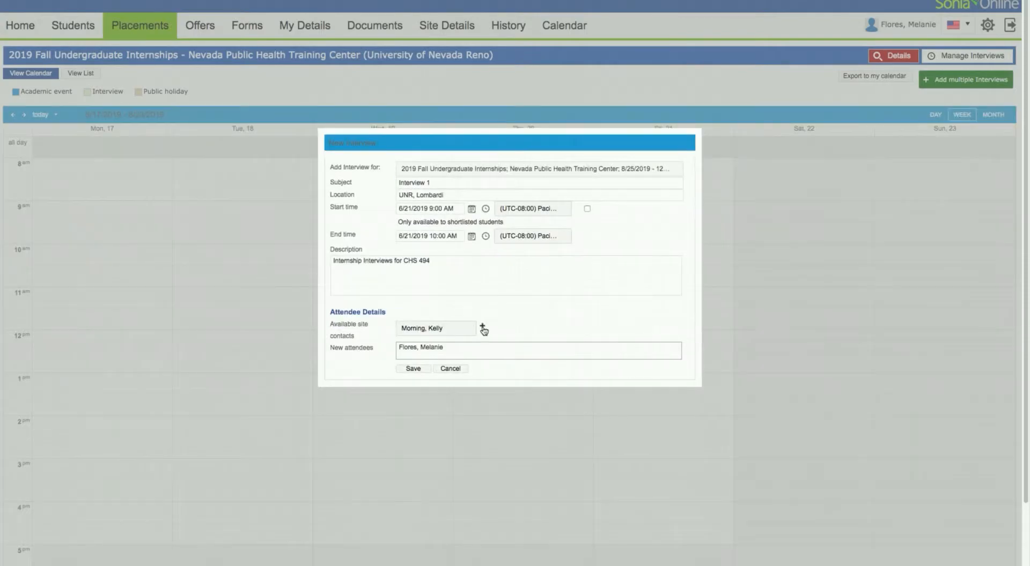
click(413, 369)
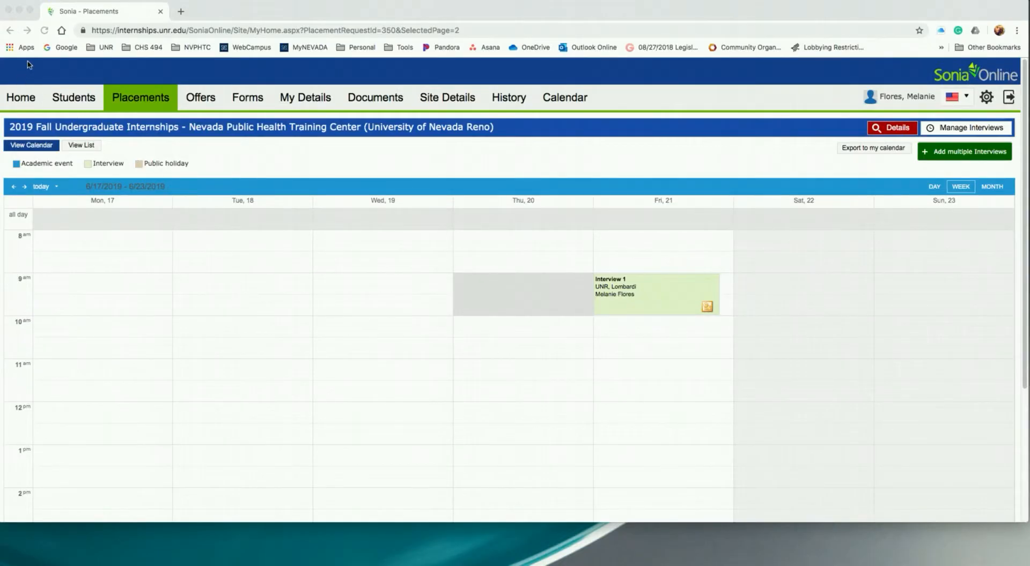
click(30, 11)
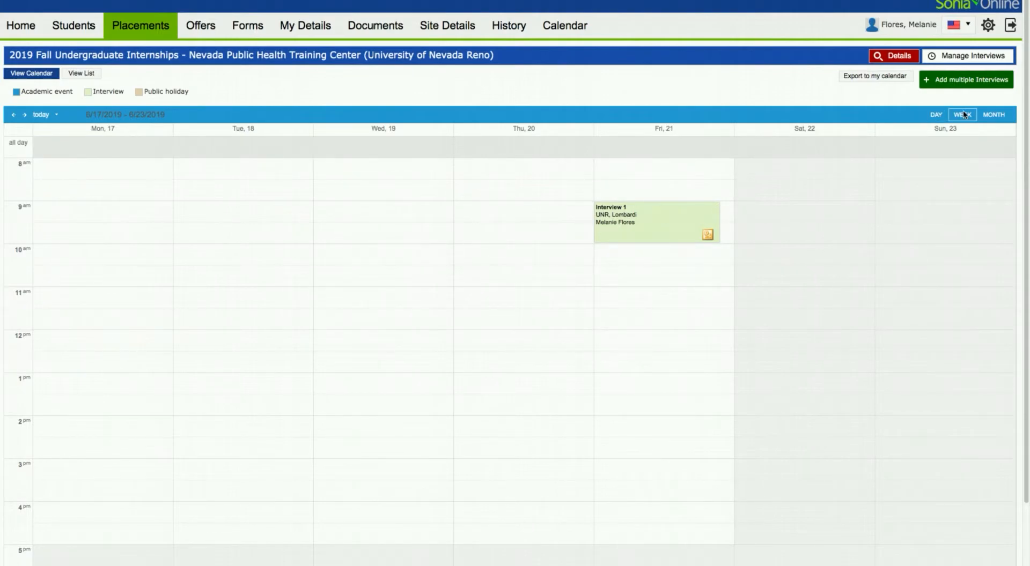
- Start adding multiple interviews for 2019 Fall Undergraduate Internships with subject "CHS 494 Fall Interviews" and location "UNR, LRC, Room 214B"
click(976, 80)
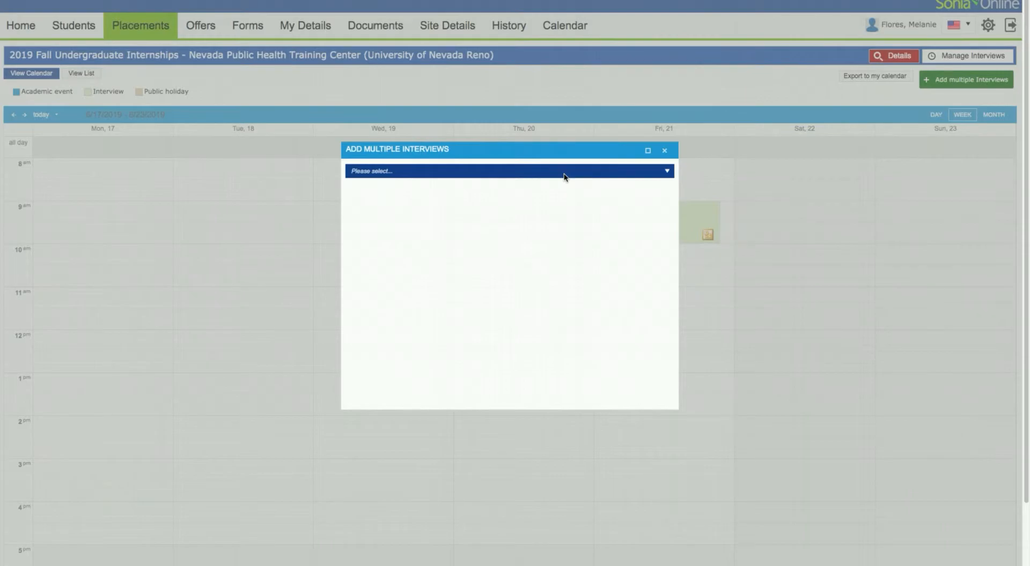
click(566, 176)
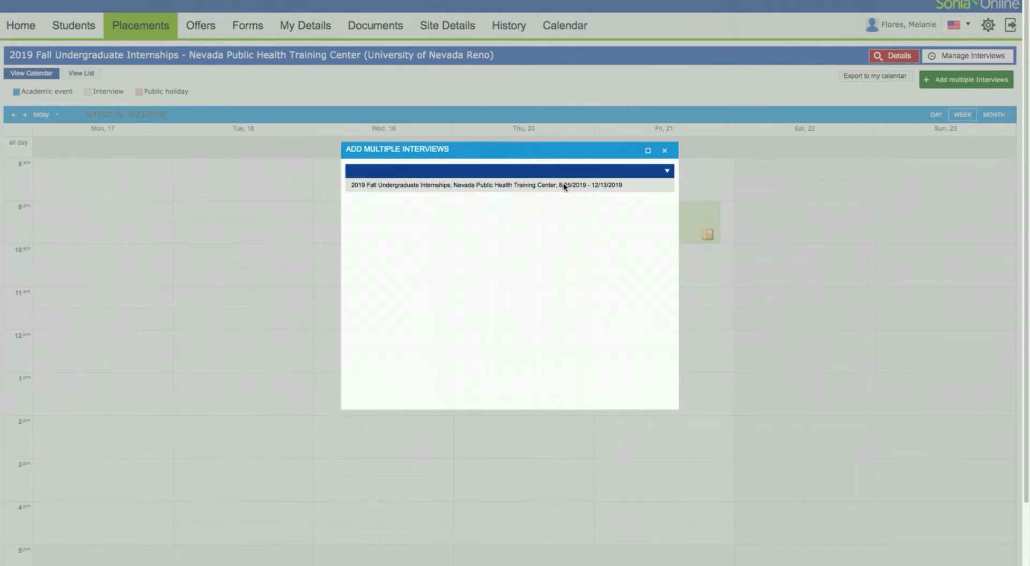
click(567, 185)
click(575, 192)
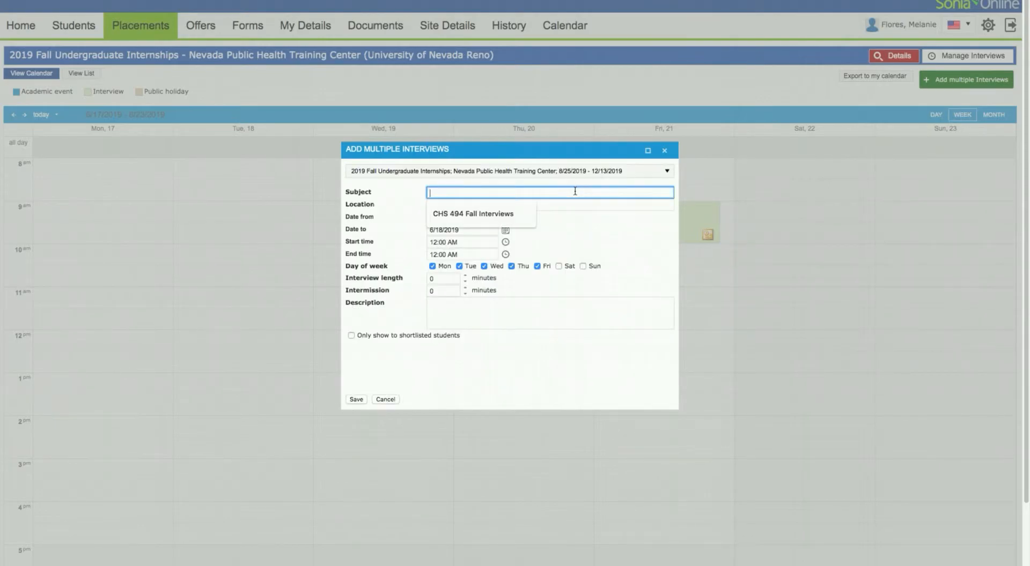
click(517, 213)
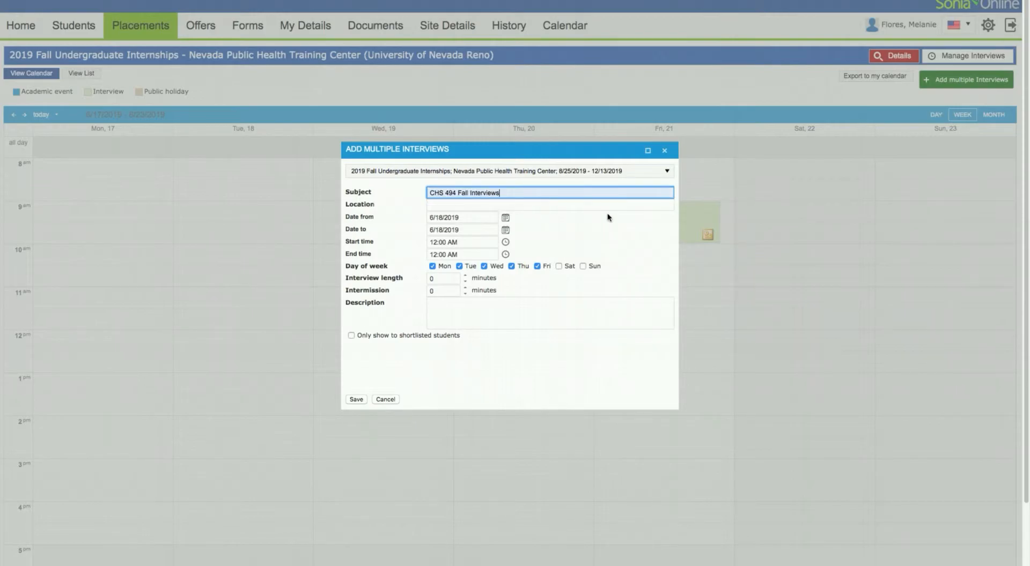
click(519, 206)
click(488, 223)
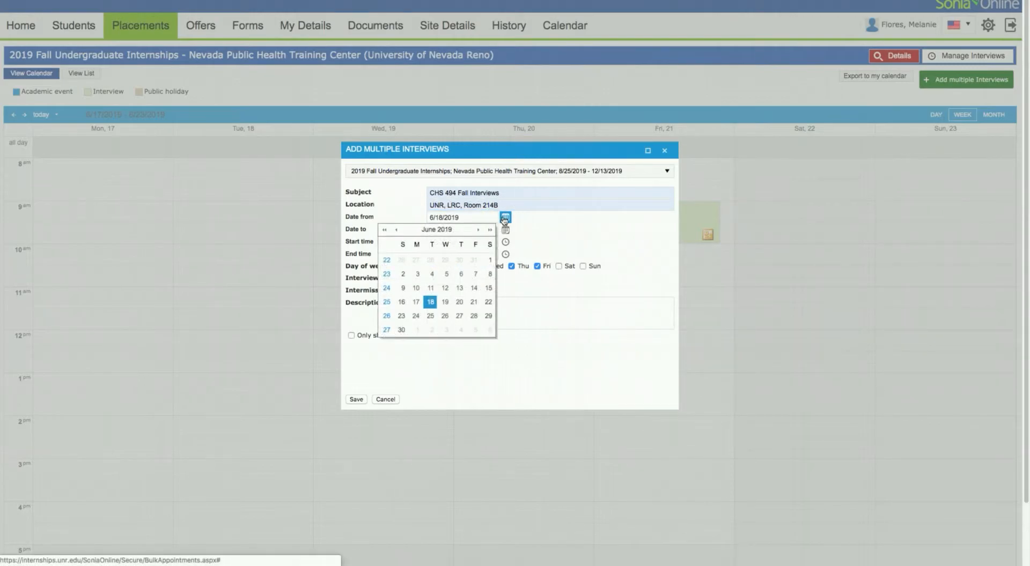
- Schedule the interview block for 6/24/2019 only, from 8:00 AM to 12:00 PM
click(421, 316)
click(504, 229)
click(414, 328)
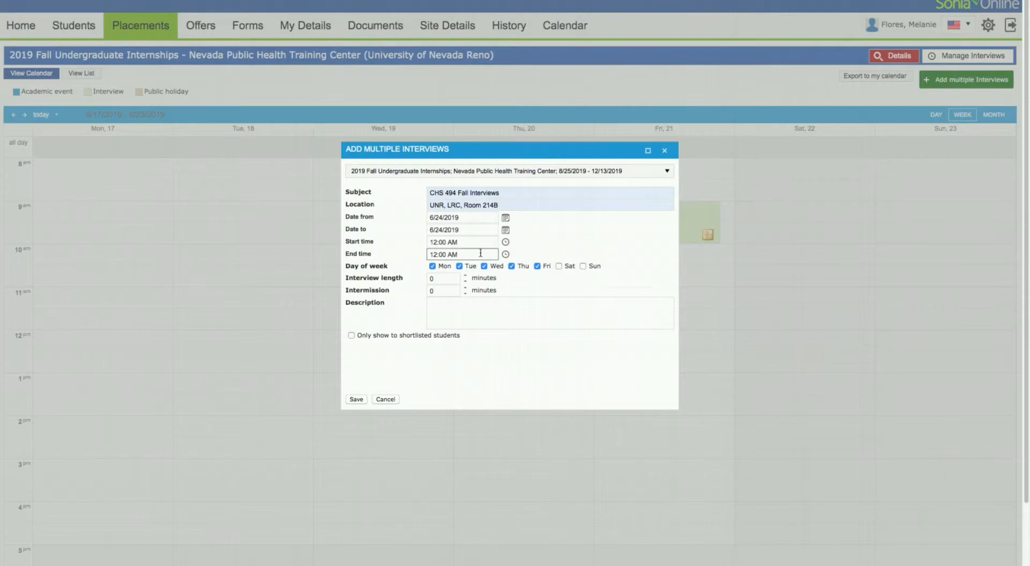
click(504, 244)
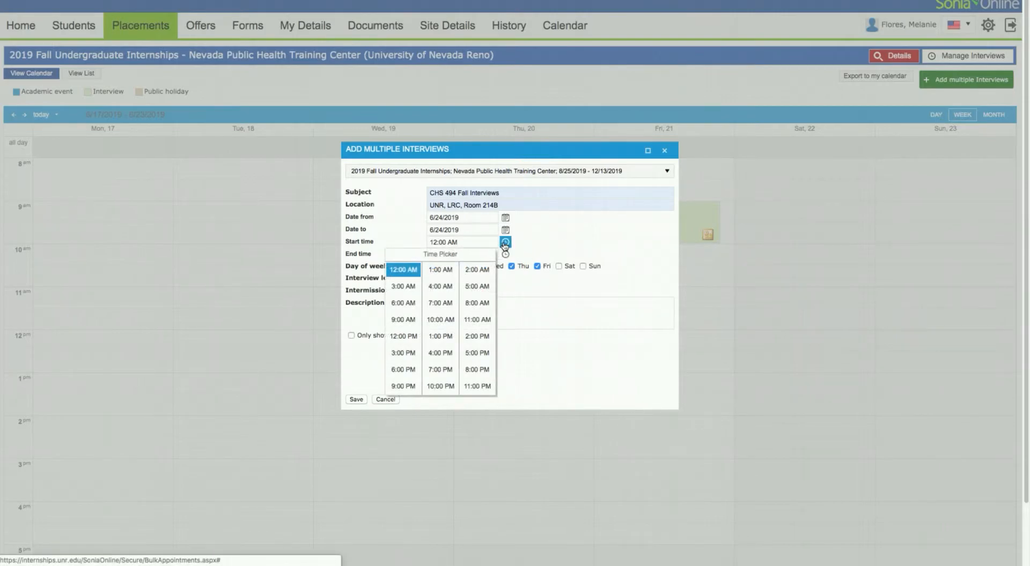
click(480, 306)
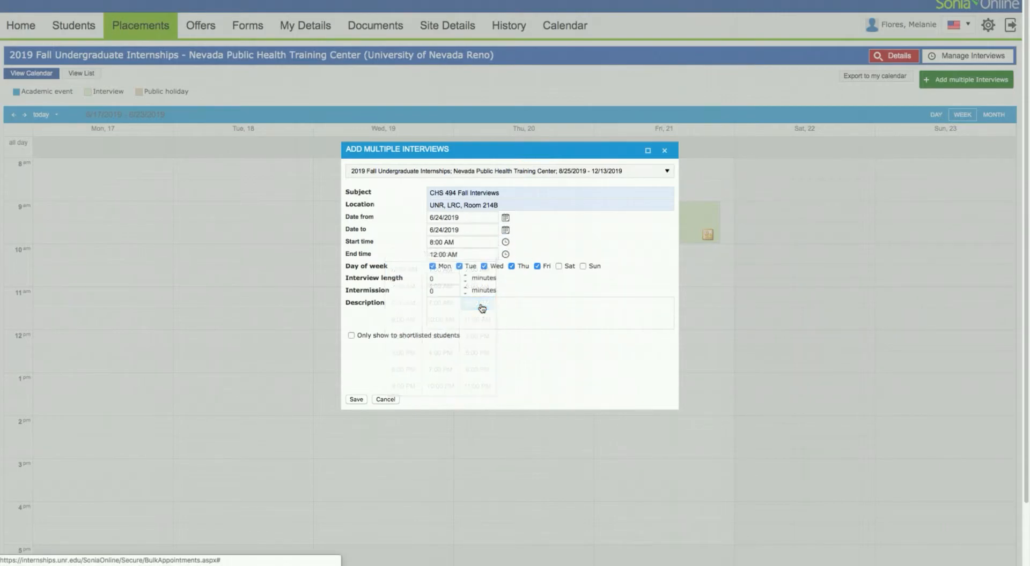
click(505, 254)
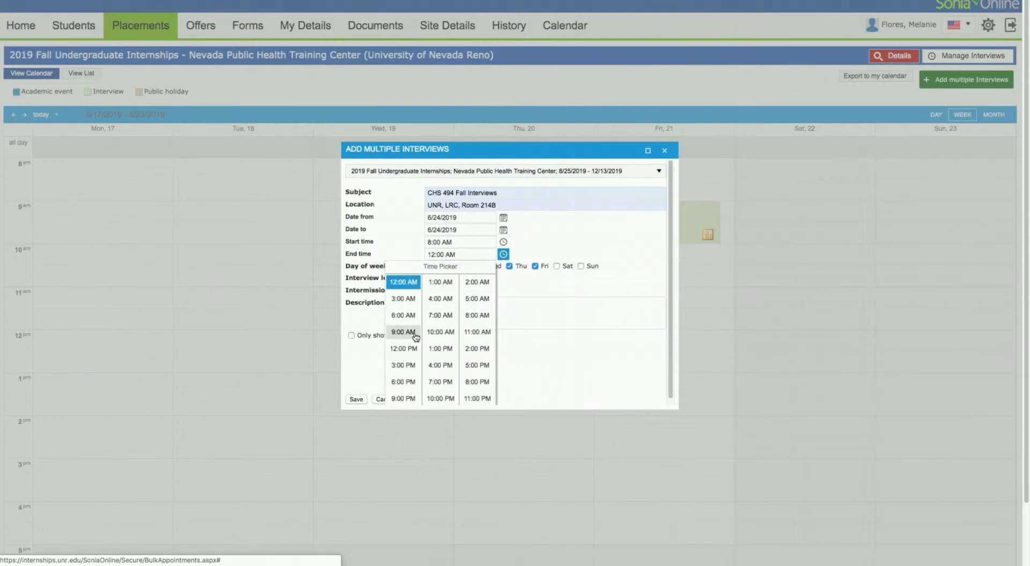
click(405, 349)
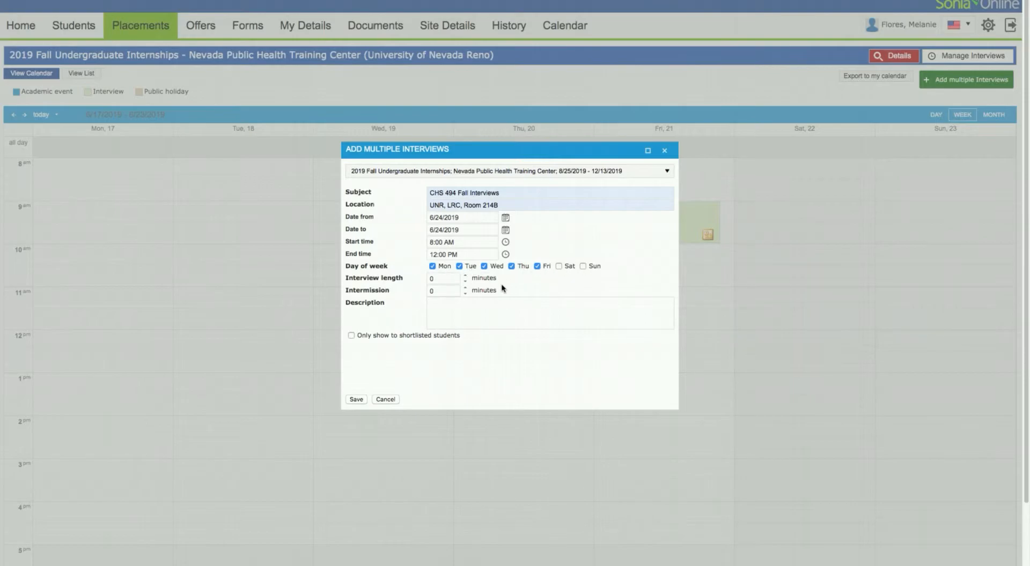
- Set the interview length to 20 minutes and the intermission to 10 minutes
click(447, 279)
drag(447, 278, 428, 278)
text(20)
click(432, 291)
drag(452, 292, 416, 295)
text(10)
- Describe the block as "CHS Student Interview Block", save it, and show the following week in the calendar
click(438, 309)
text(CHS Student Interview Block)
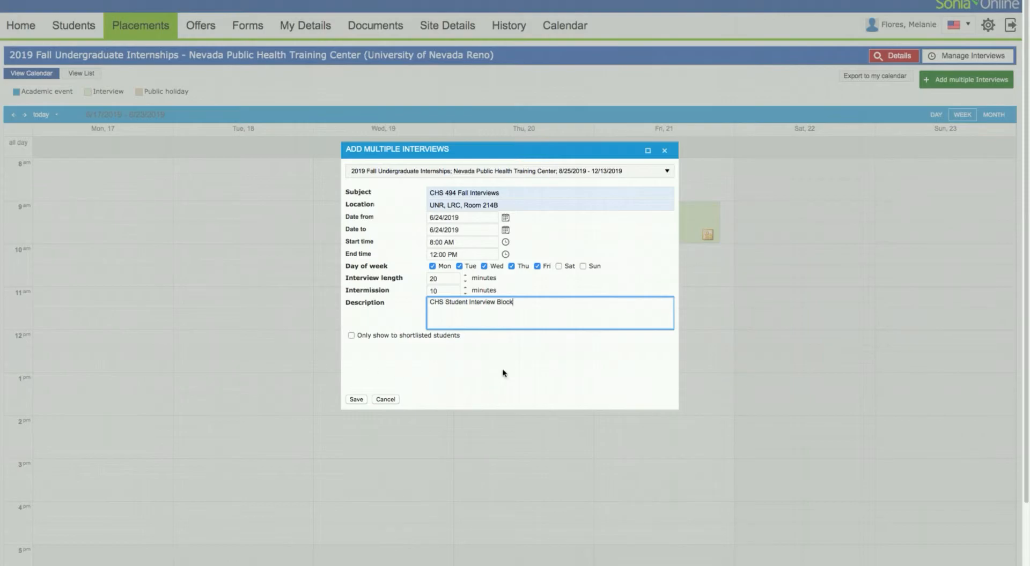
click(356, 399)
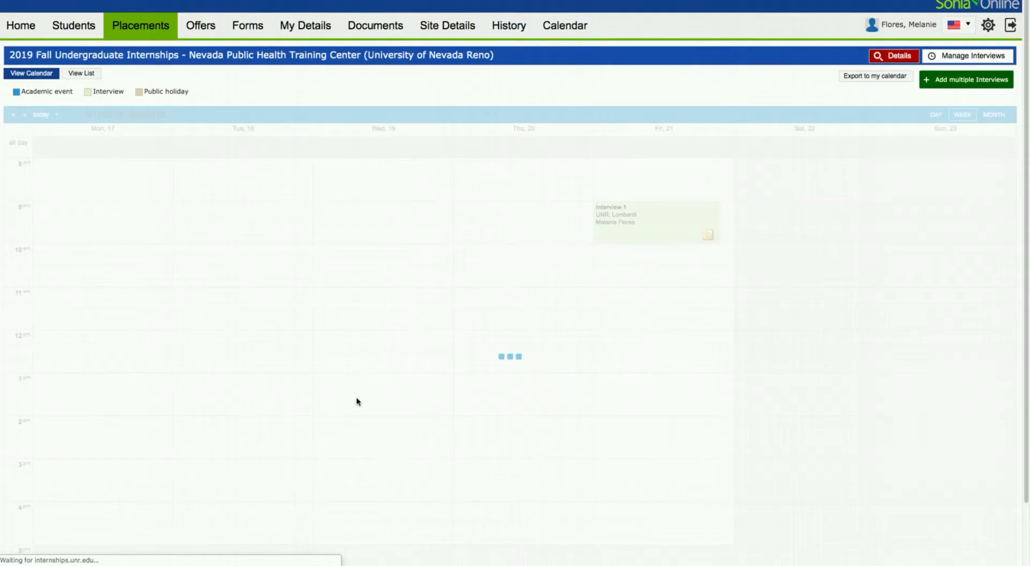
click(24, 115)
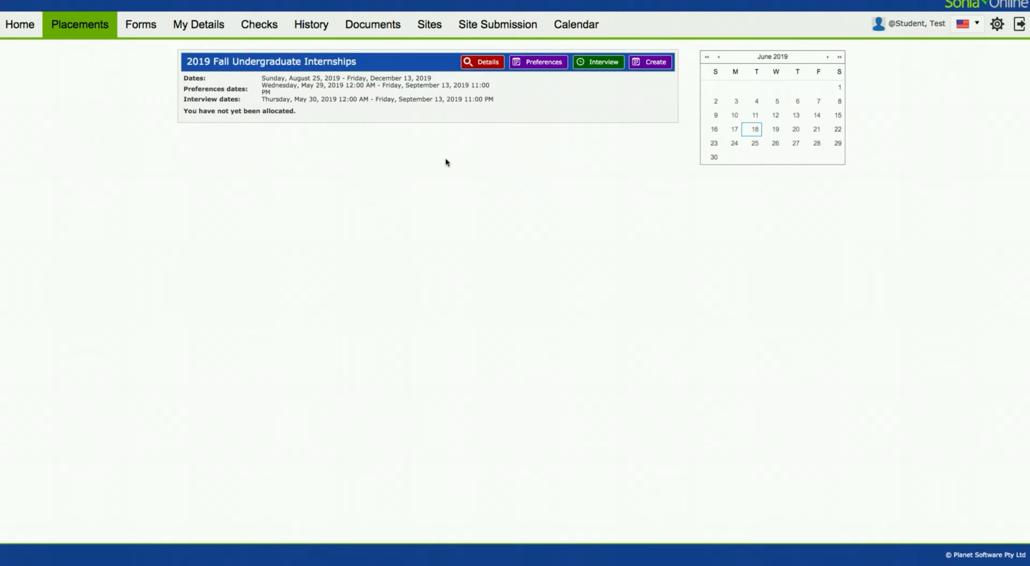
- From the student account, book the "Interview 1" slot on 6/21/2019 at 9:00 AM with Nevada Public Health Training Center
click(603, 63)
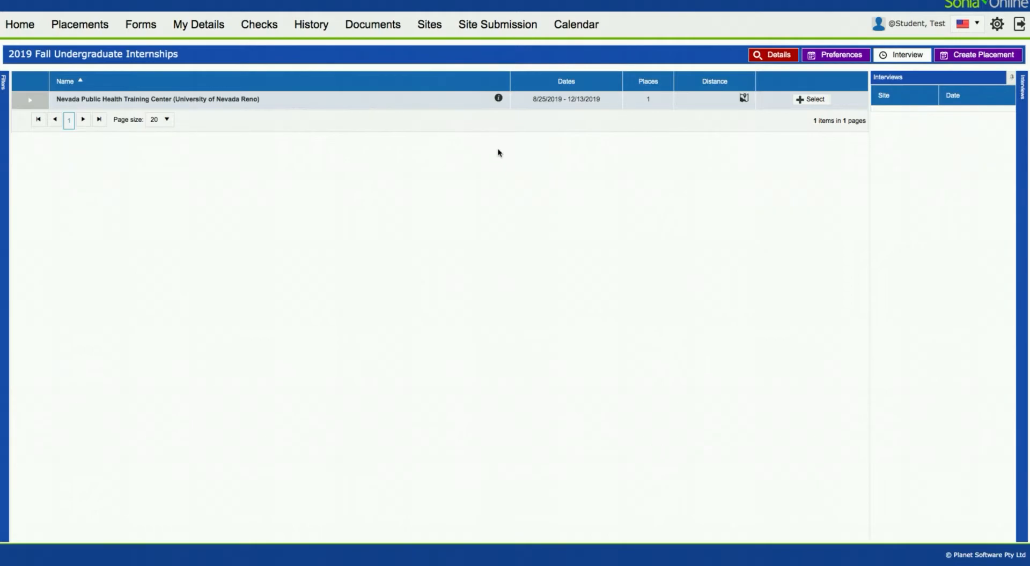
click(818, 102)
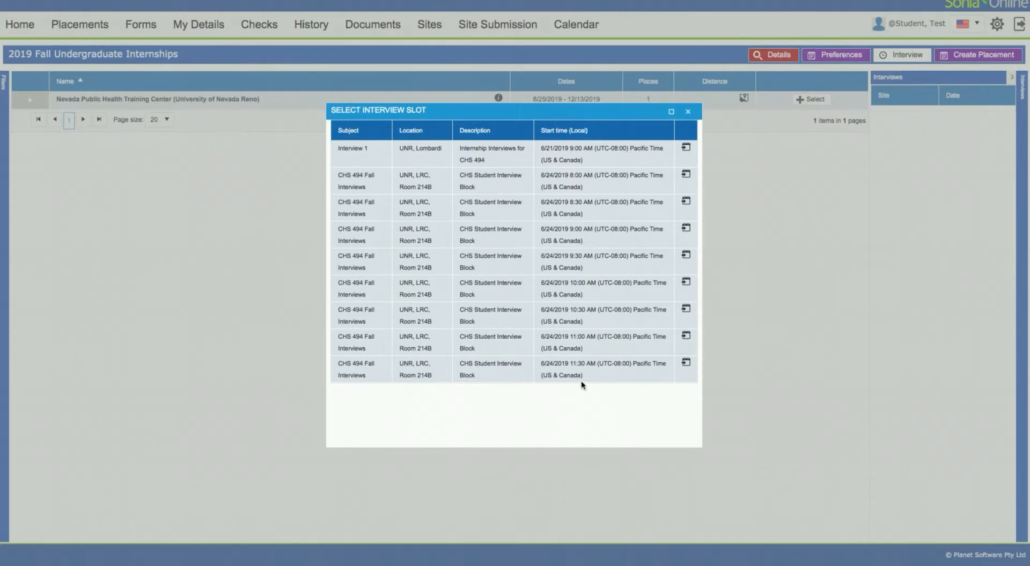
click(686, 148)
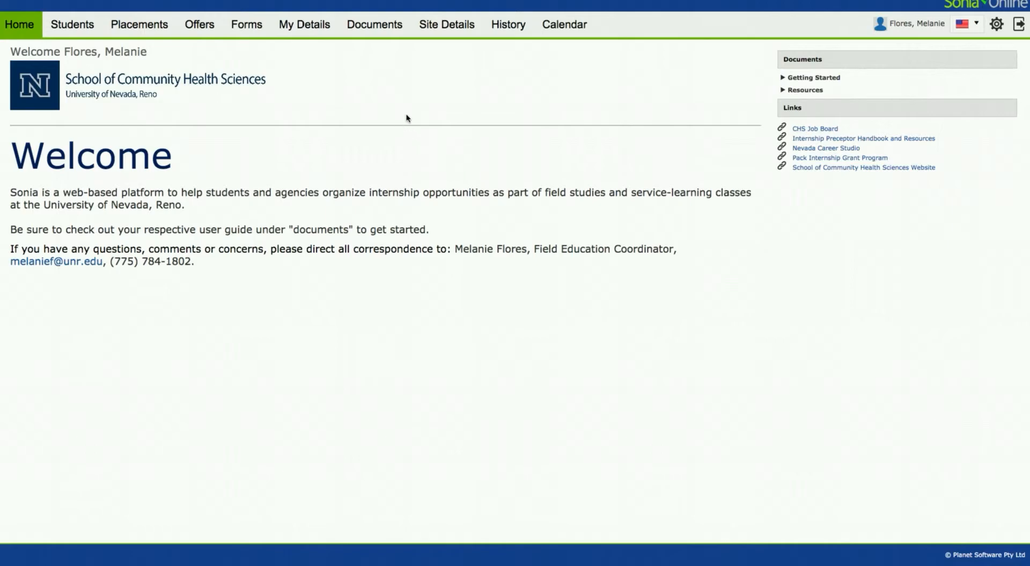
- In the site account, open the site's appointments and check the attendees of the 6/24/2019 11:30 AM slot and of "Interview 1"
click(464, 23)
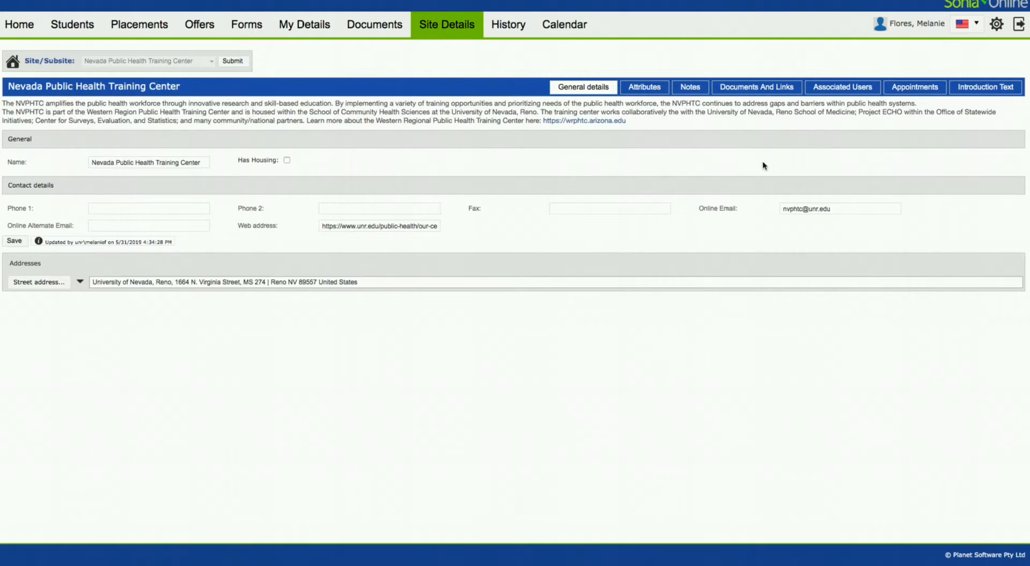
click(938, 87)
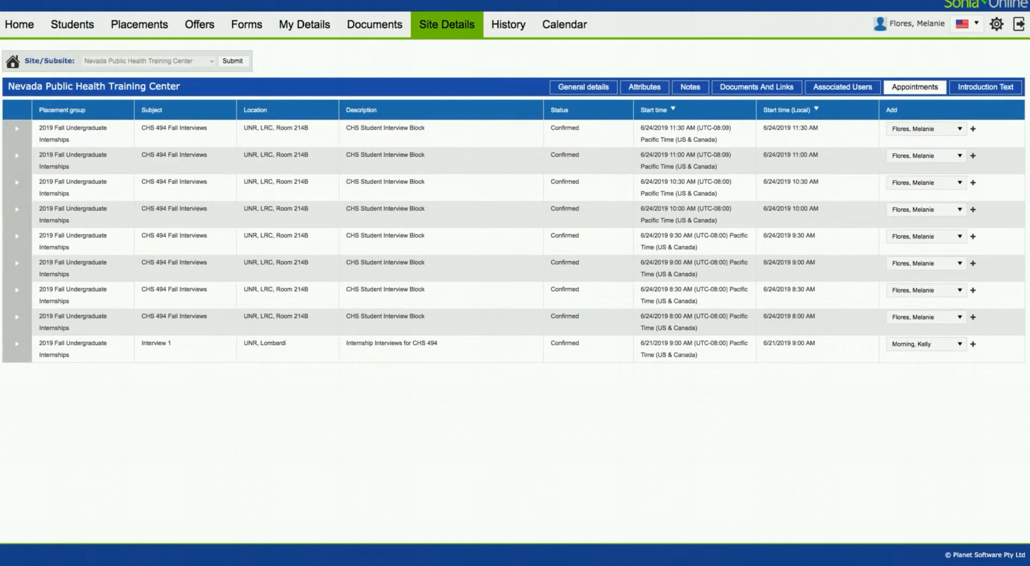
click(17, 131)
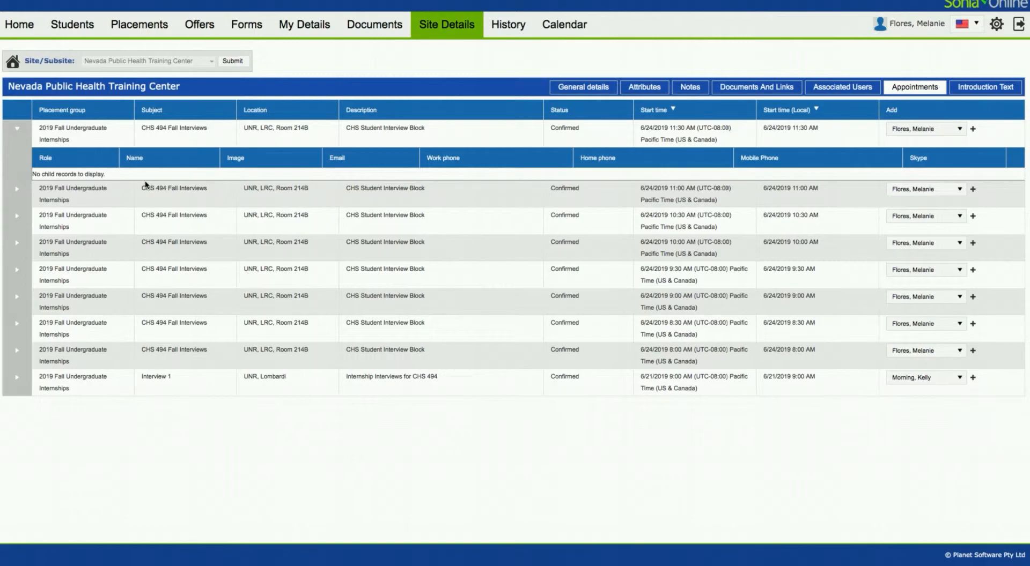
click(18, 132)
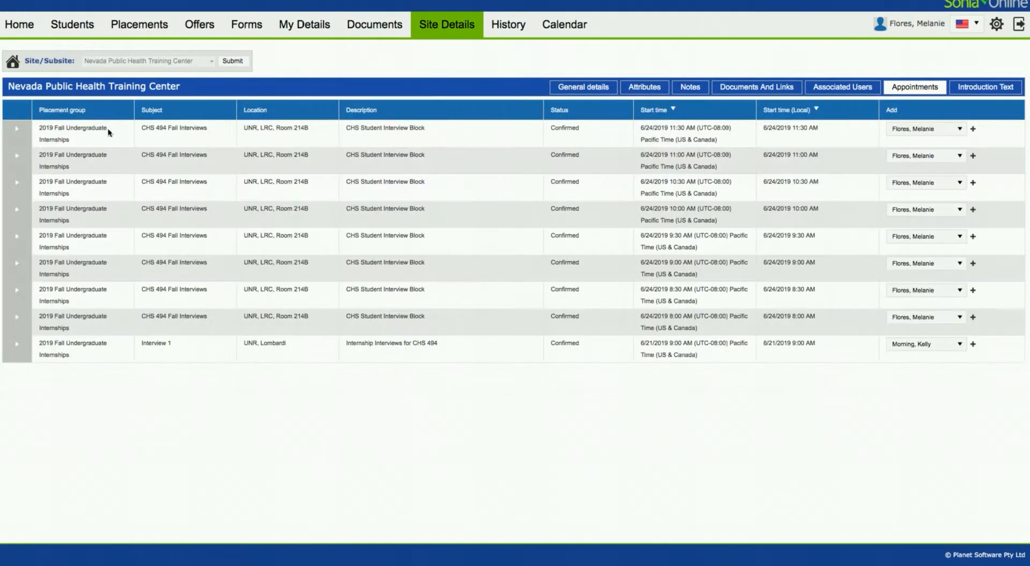
click(959, 129)
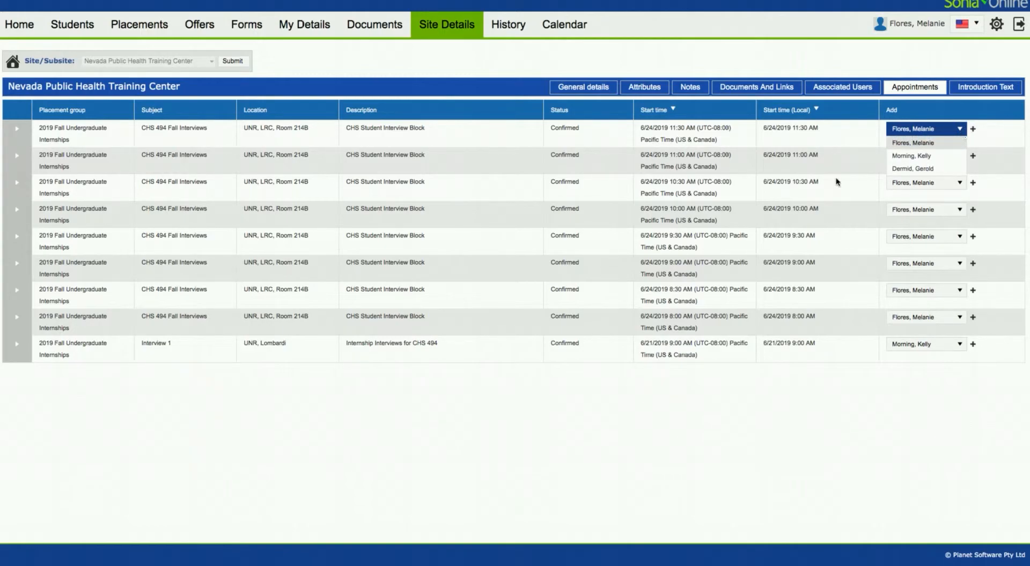
click(279, 408)
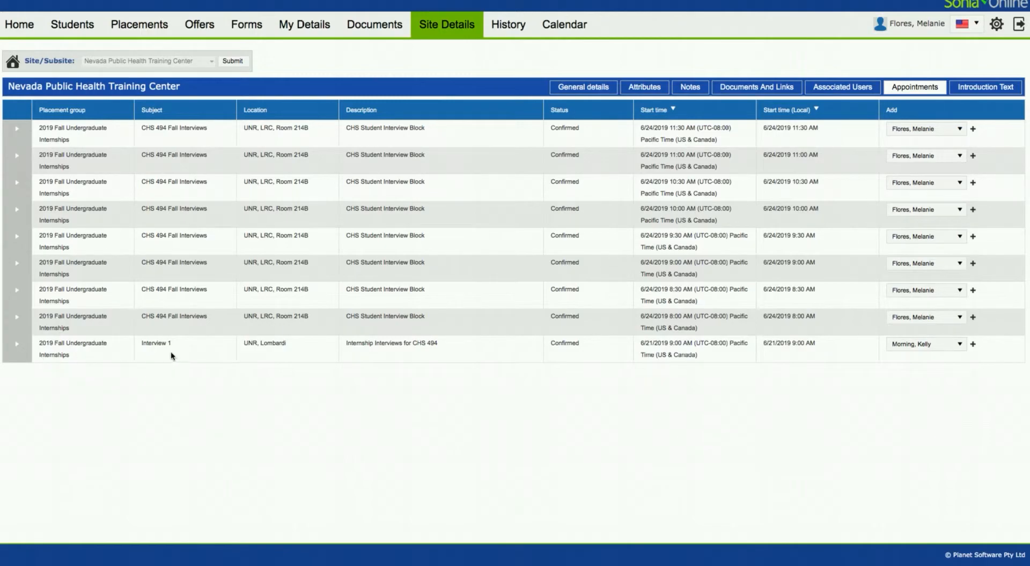
click(16, 345)
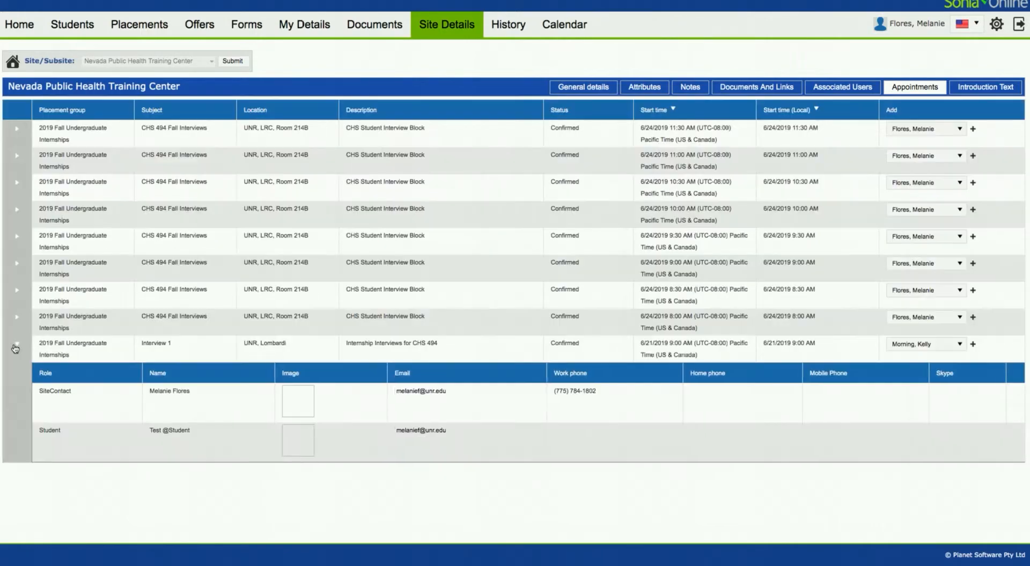